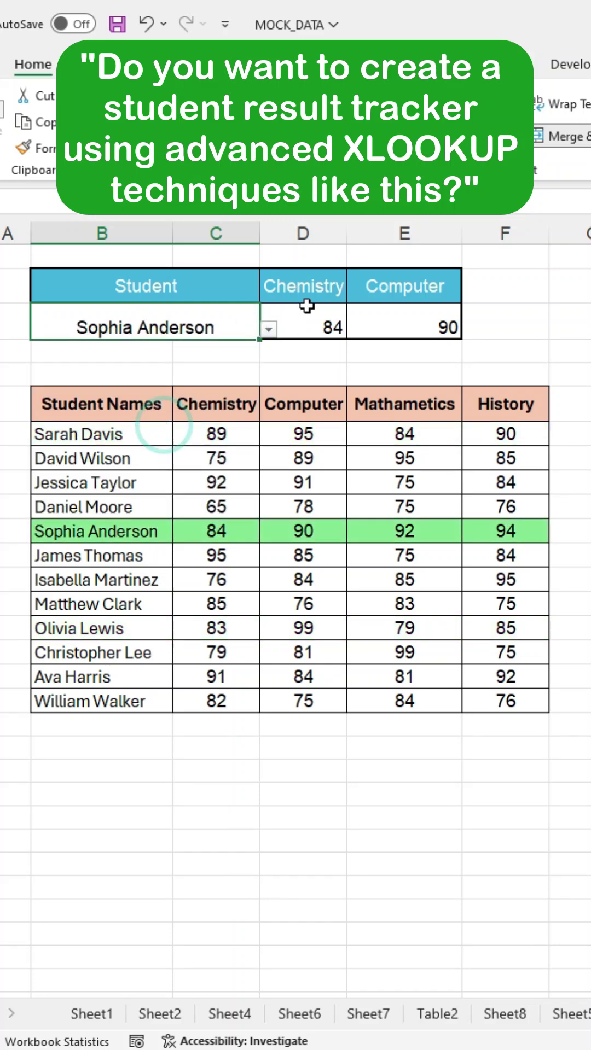
pyautogui.click(269, 329)
pyautogui.click(133, 588)
pyautogui.click(268, 329)
pyautogui.click(100, 448)
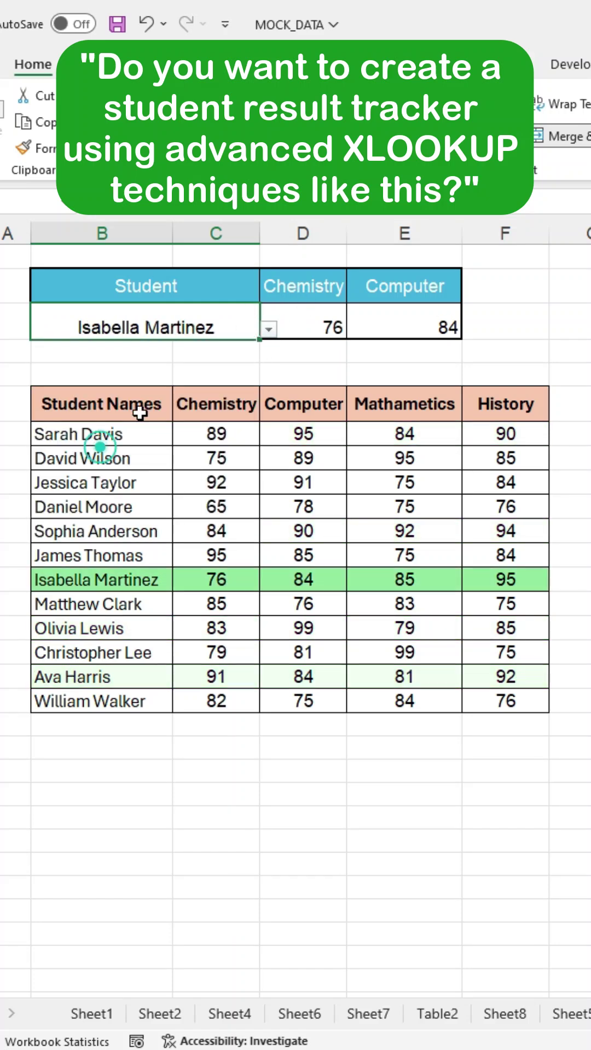
pyautogui.click(269, 329)
pyautogui.click(105, 424)
pyautogui.click(268, 329)
pyautogui.click(169, 387)
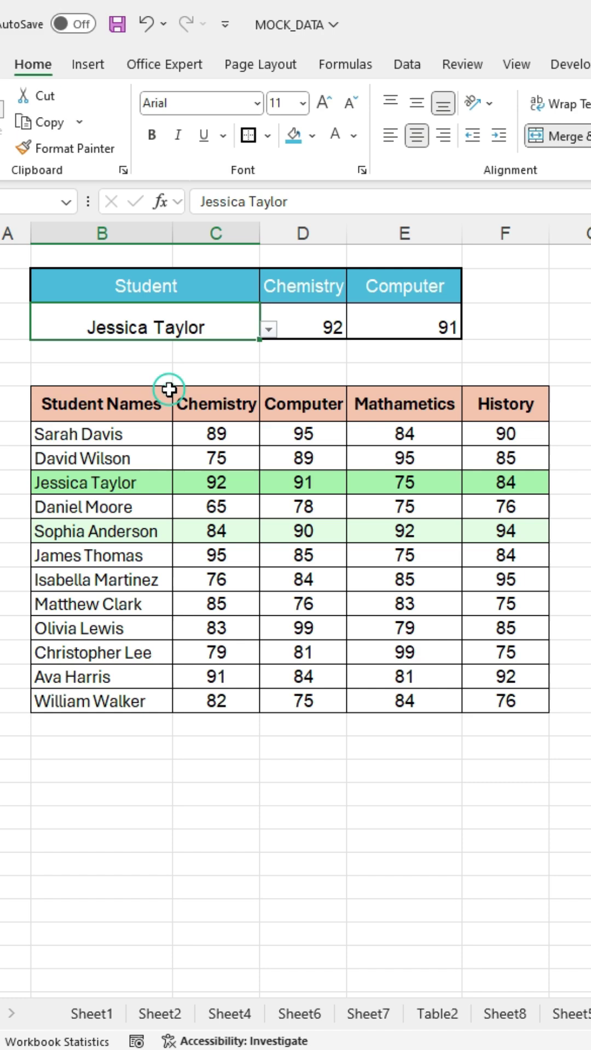
pyautogui.click(269, 329)
pyautogui.click(134, 505)
pyautogui.click(268, 329)
pyautogui.click(176, 353)
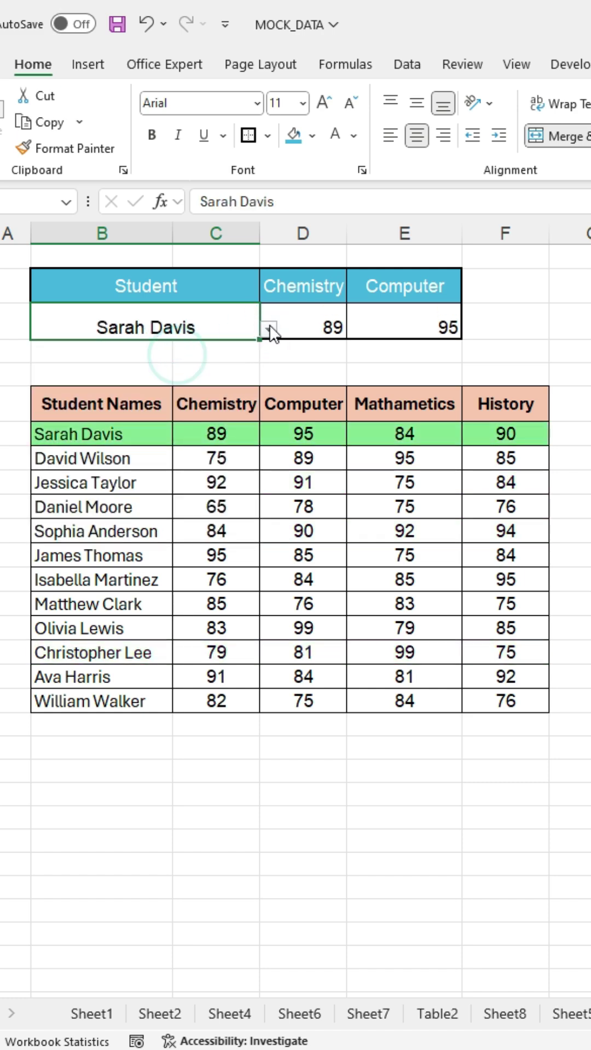
pyautogui.click(268, 329)
pyautogui.click(122, 453)
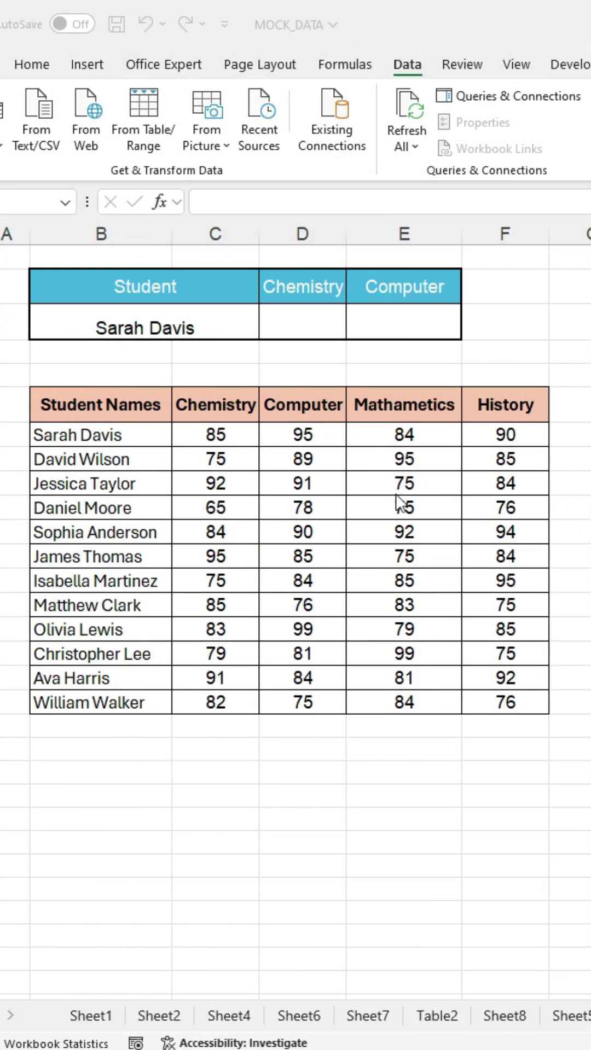
# - Begin =XLOOKUP(B3, B7:B18, FILTER(C7:F18, ...)) in the Chemistry cell D3
pyautogui.click(283, 314)
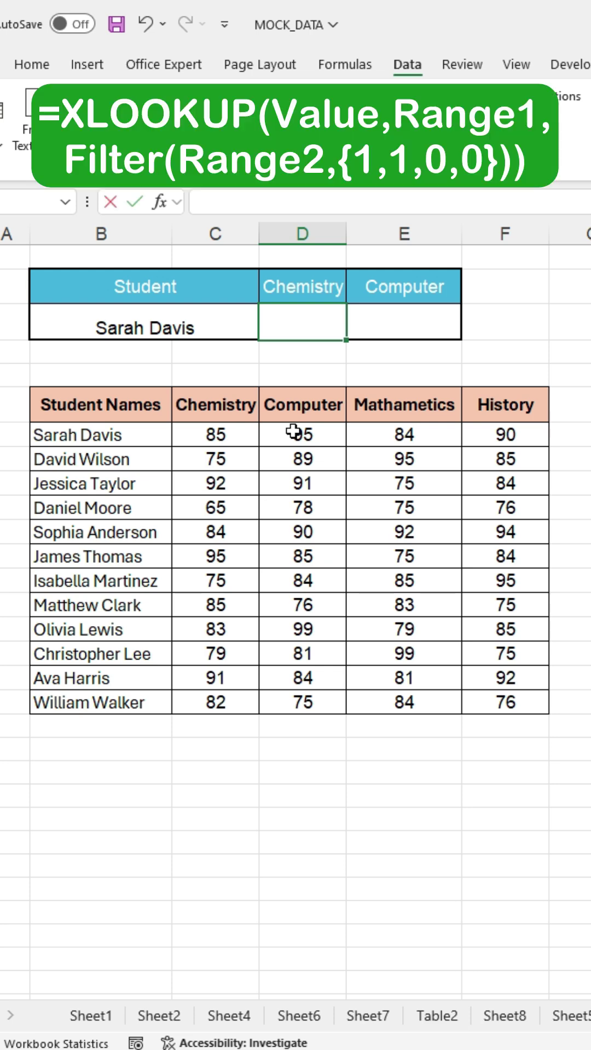
pyautogui.write('=xlookup')
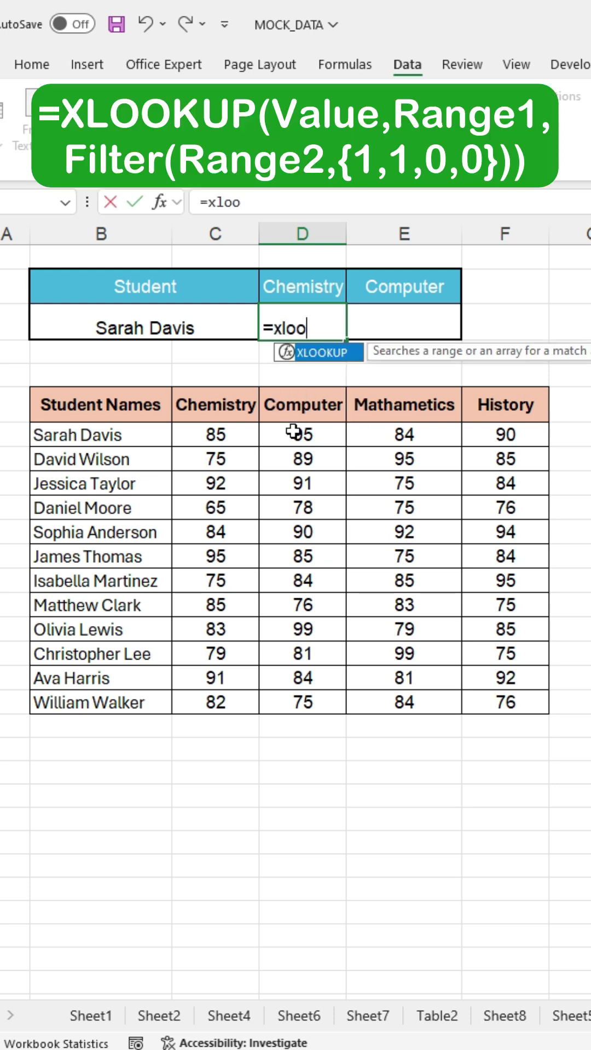
pyautogui.write('(')
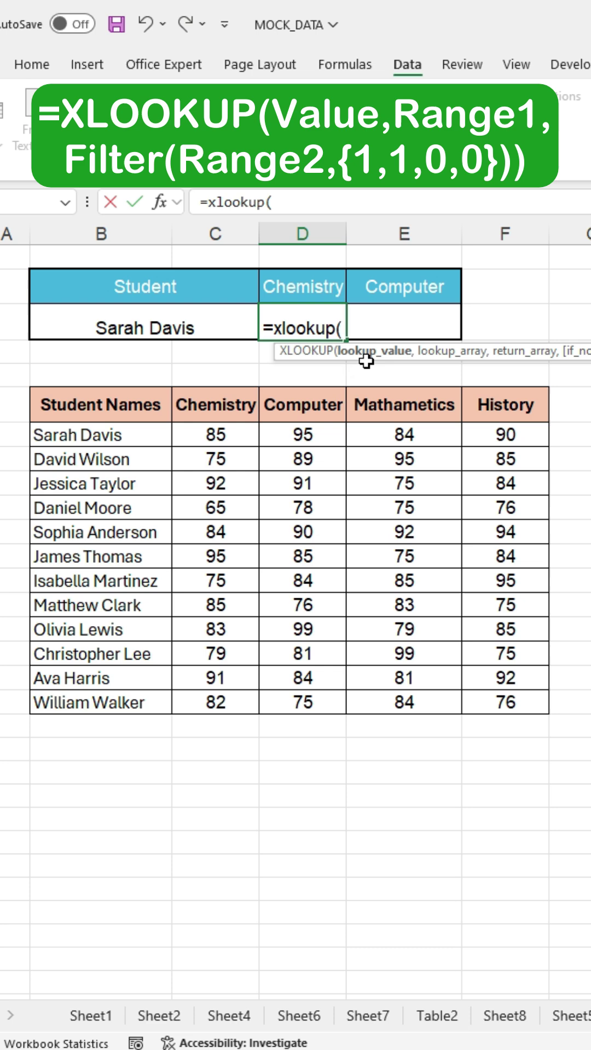
pyautogui.click(177, 332)
pyautogui.write(',')
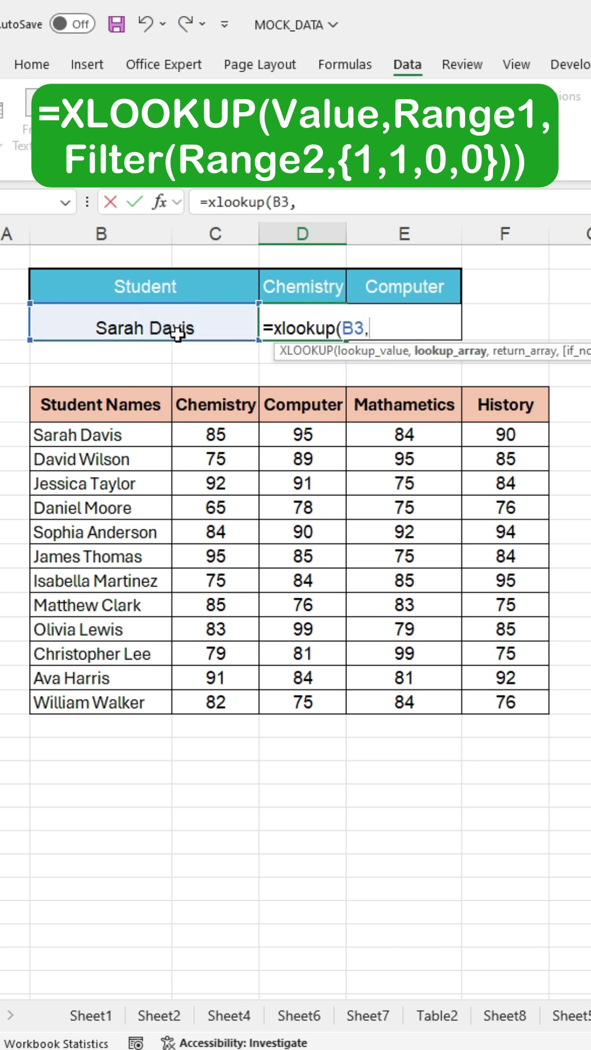
pyautogui.moveTo(94, 437); pyautogui.dragTo(94, 700)
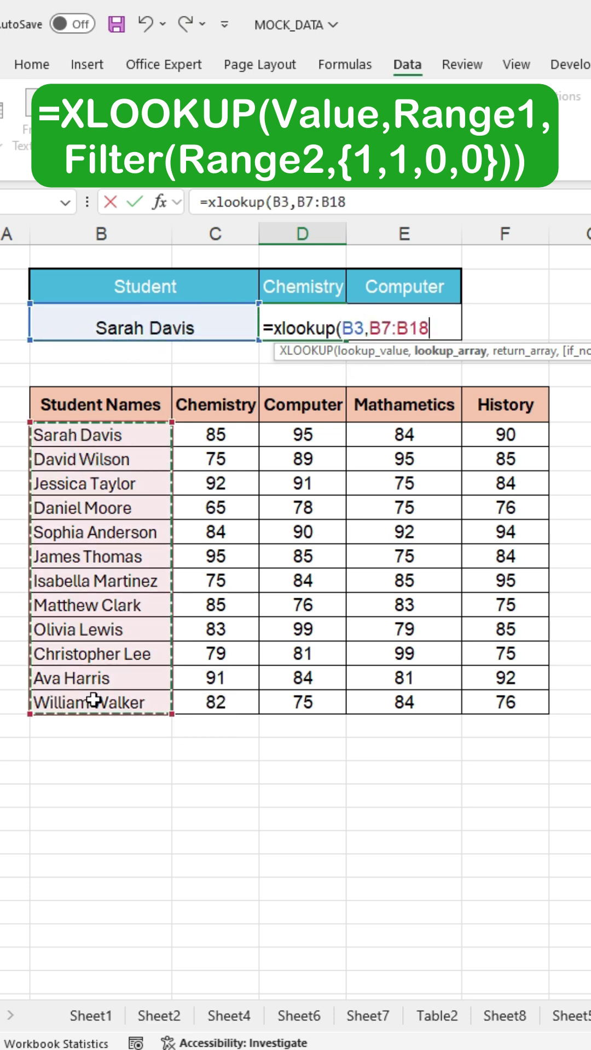
pyautogui.write(',')
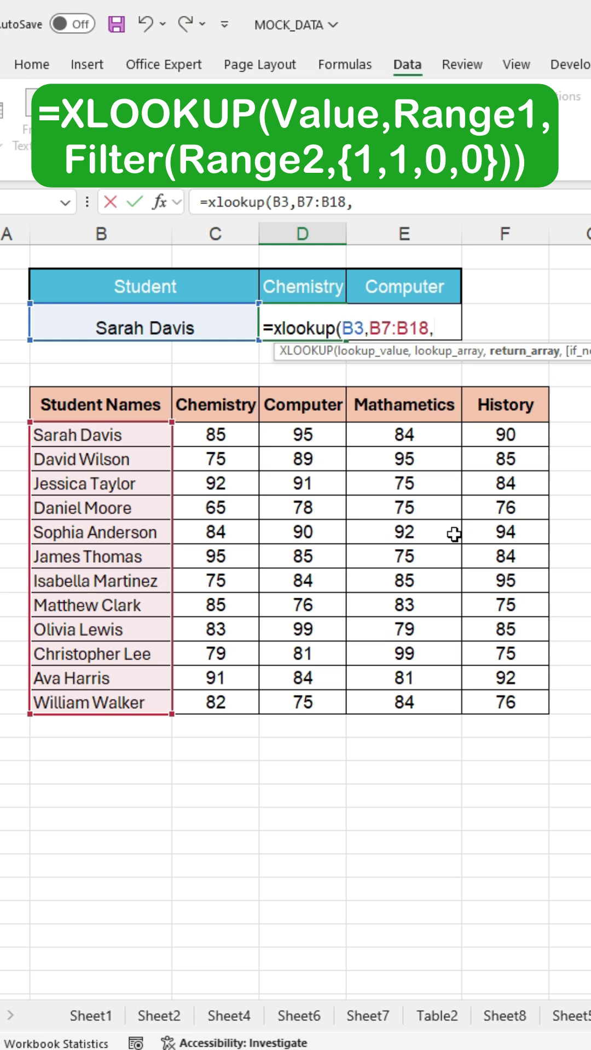
pyautogui.write('Filt')
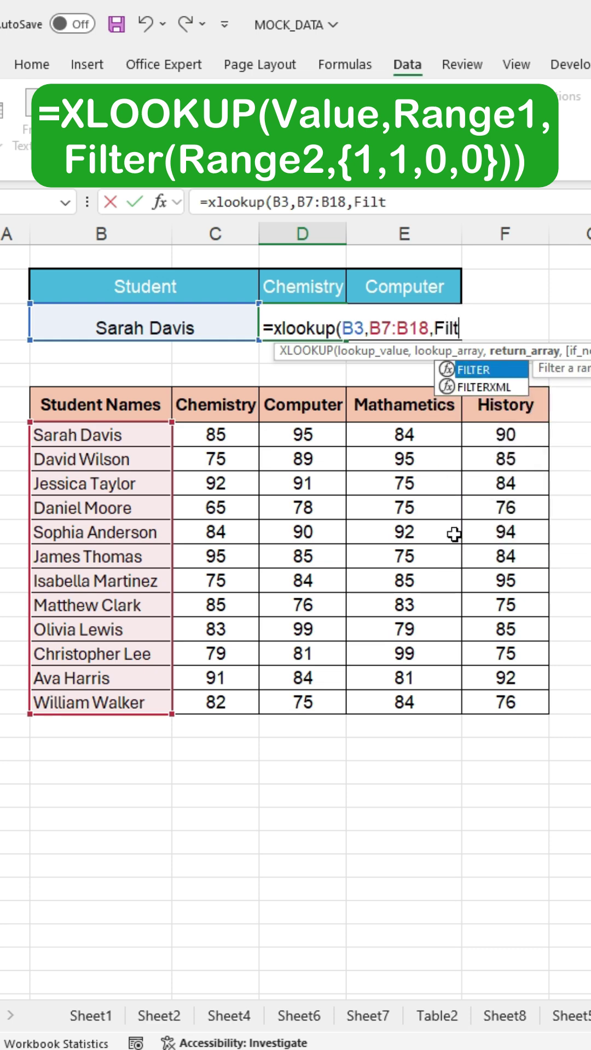
pyautogui.write('er(')
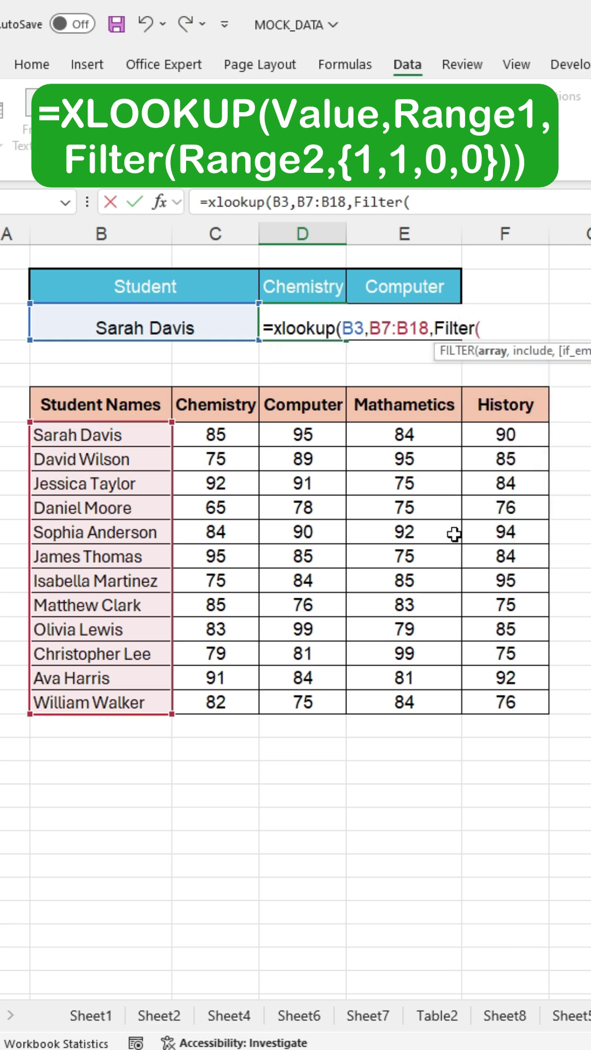
pyautogui.moveTo(216, 441); pyautogui.dragTo(505, 702)
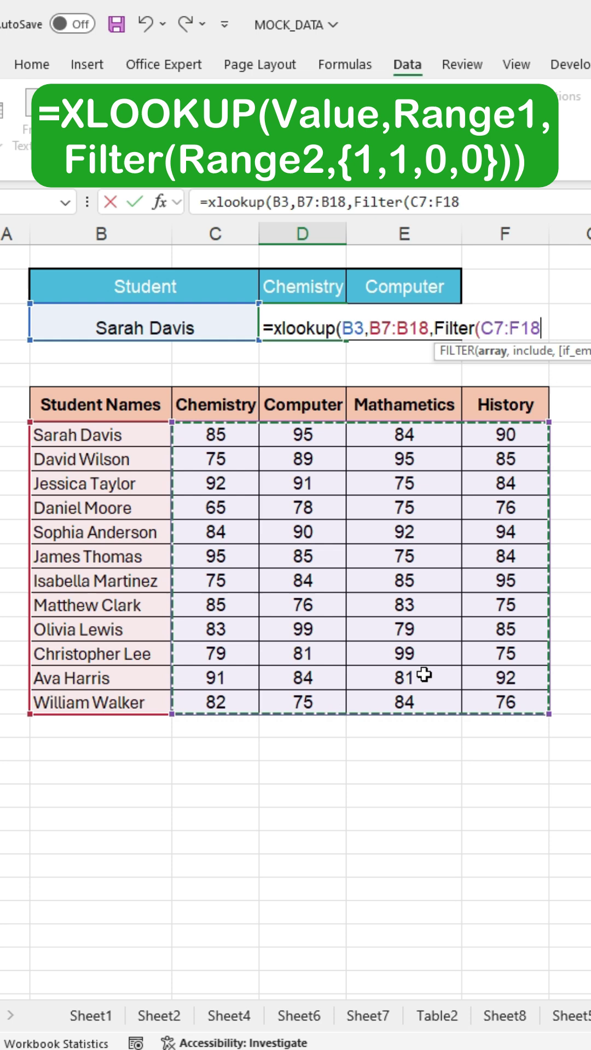
pyautogui.write(',{1,1')
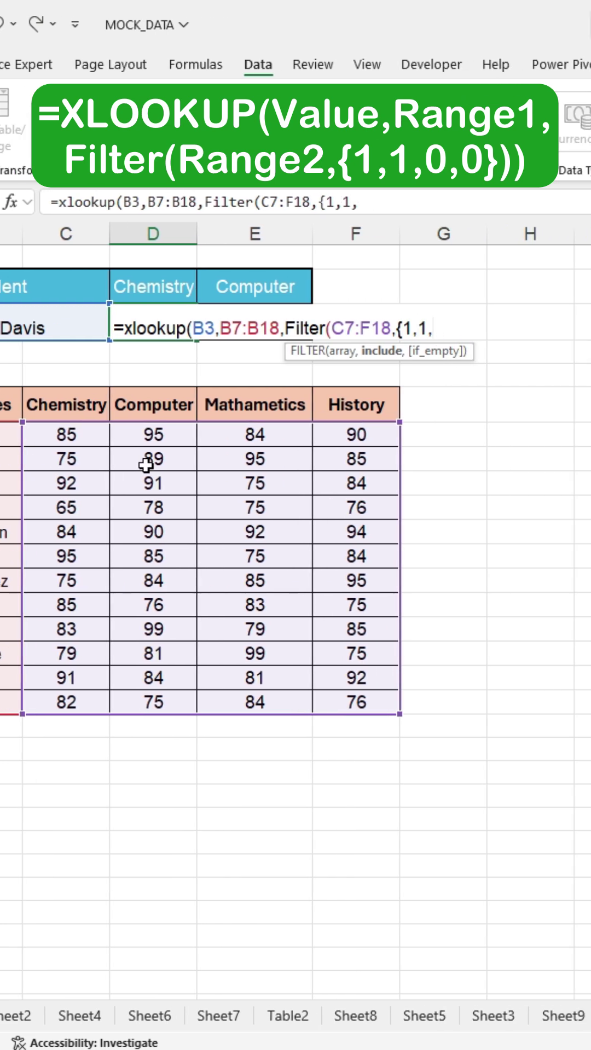
pyautogui.write(',0}')
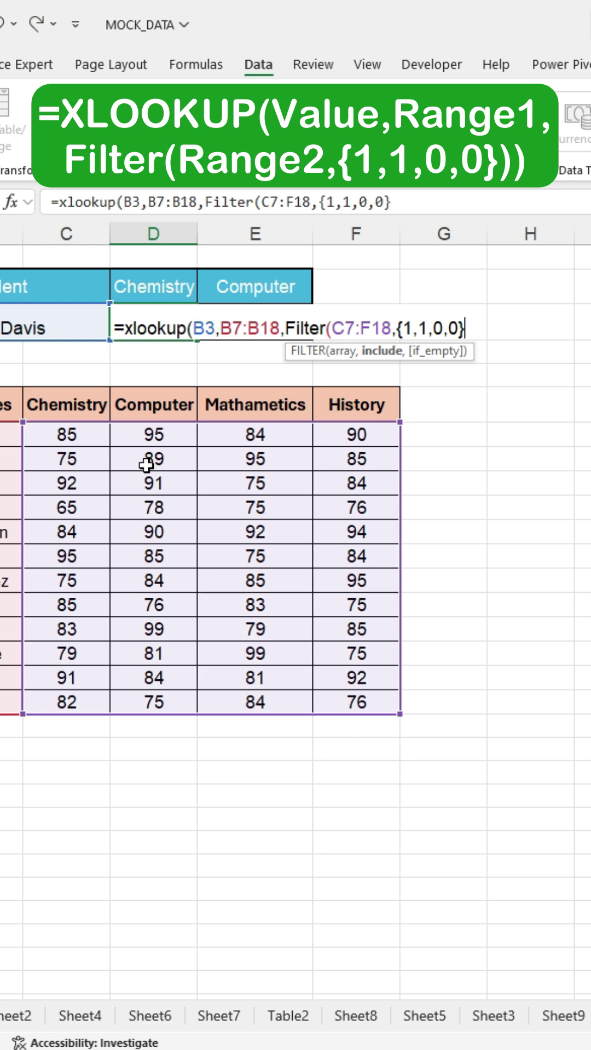
pyautogui.write('))')
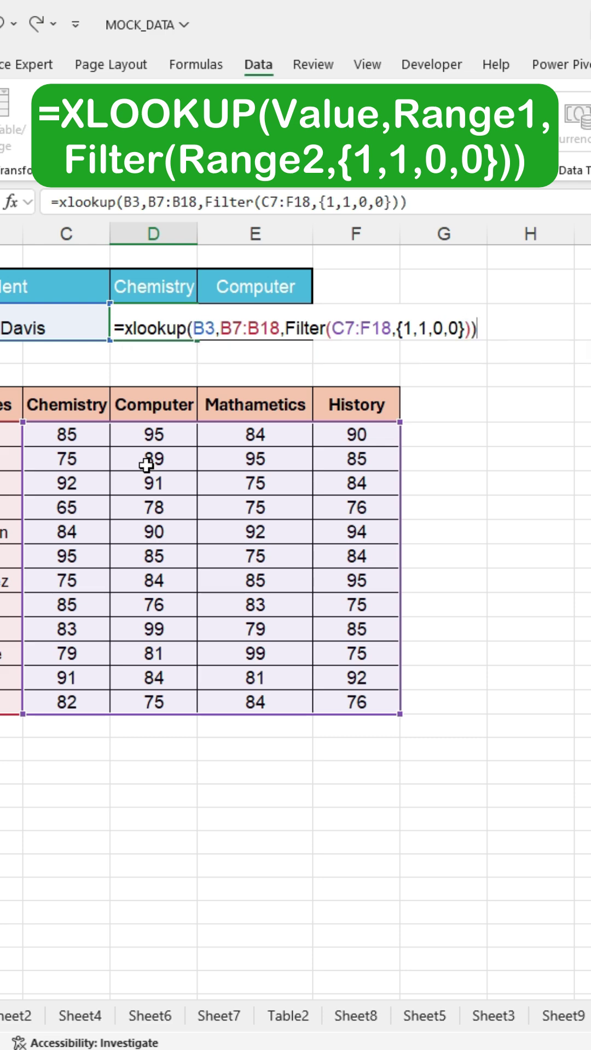
pyautogui.press('Return')
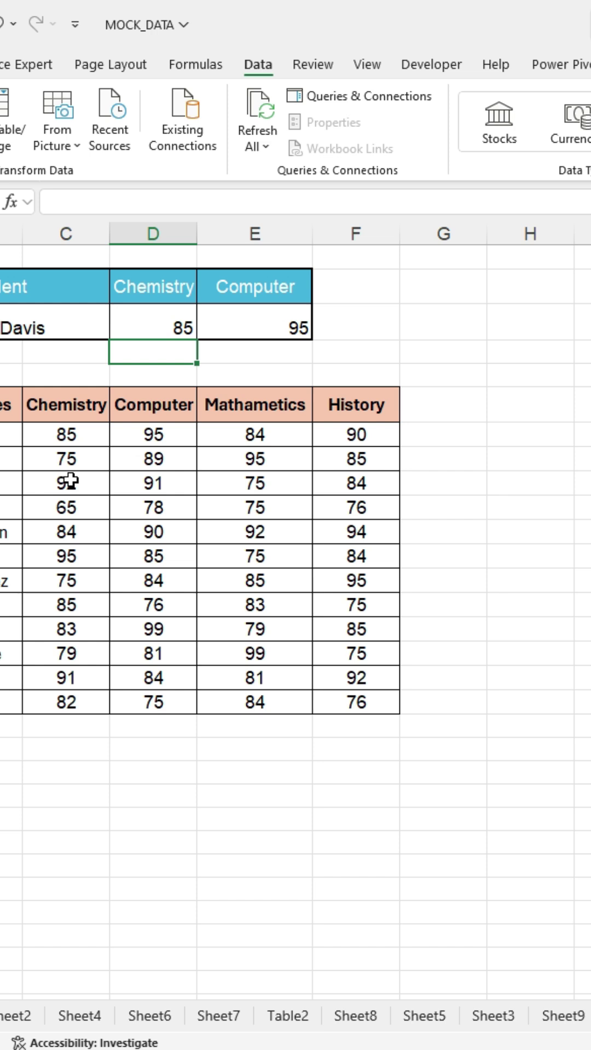
pyautogui.click(222, 439)
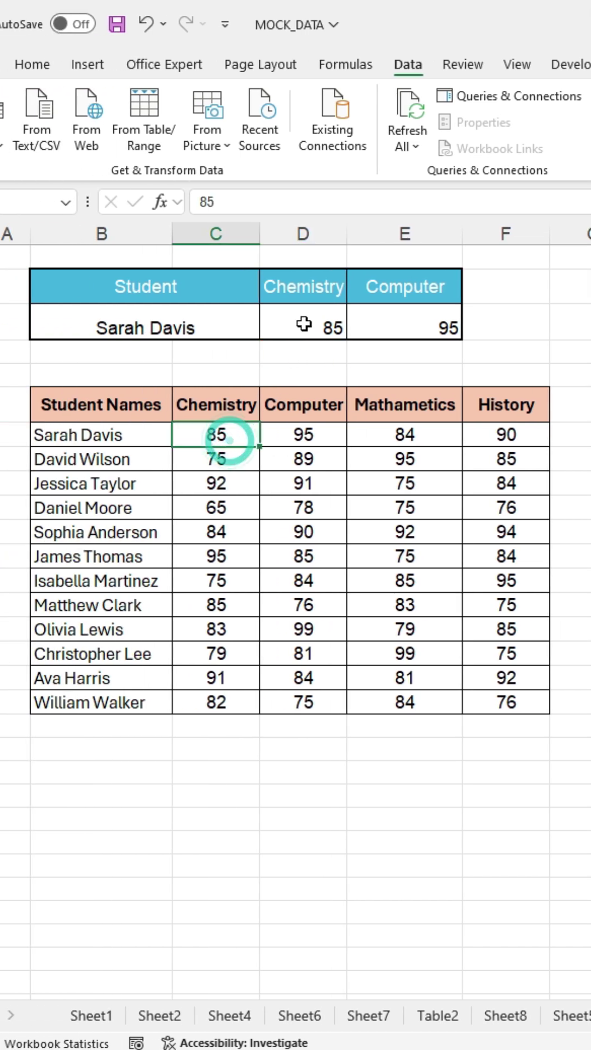
pyautogui.click(302, 436)
pyautogui.click(380, 332)
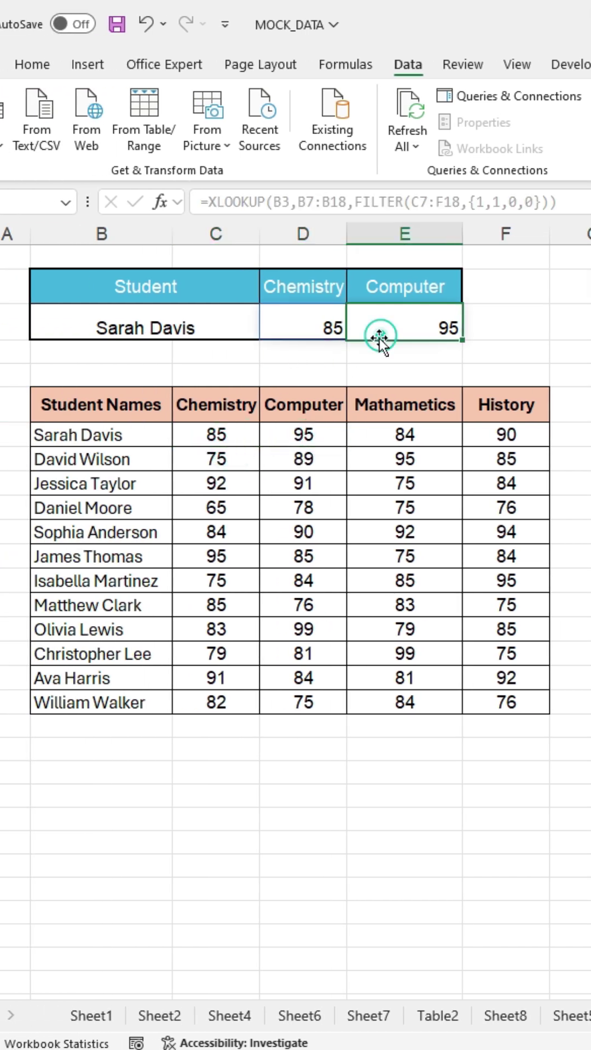
pyautogui.click(303, 437)
pyautogui.click(216, 335)
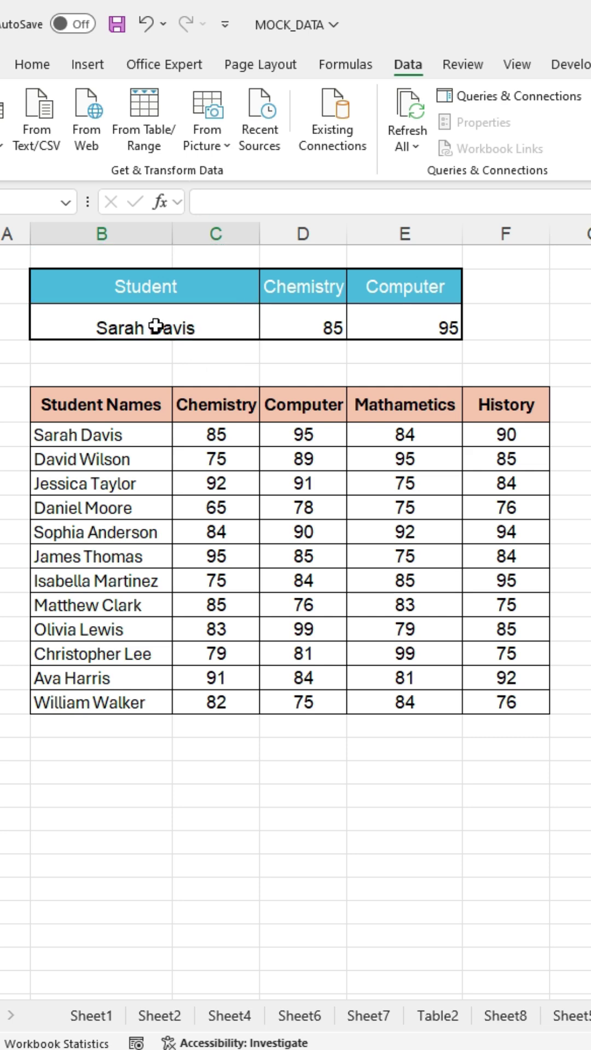
pyautogui.click(156, 326)
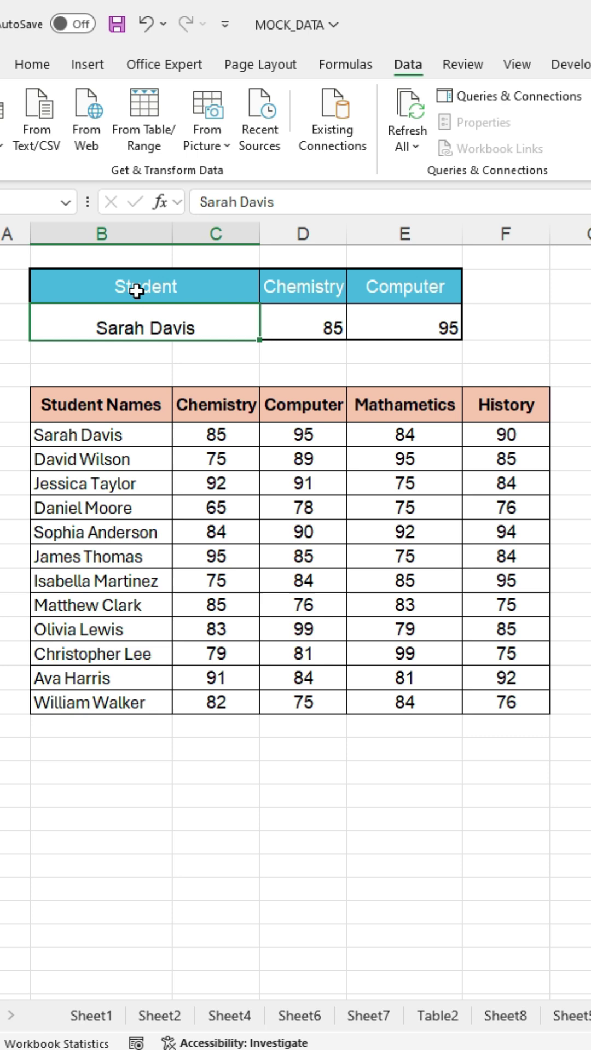
# - Apply List data validation to B3 sourced from the student names B7:B18
pyautogui.click(408, 69)
pyautogui.click(384, 147)
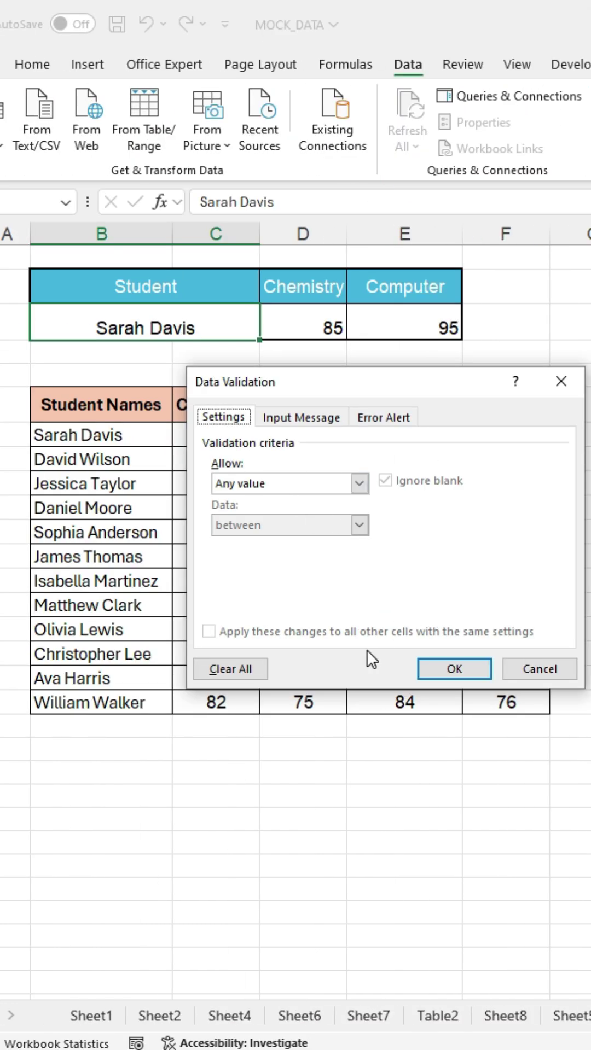
pyautogui.click(359, 484)
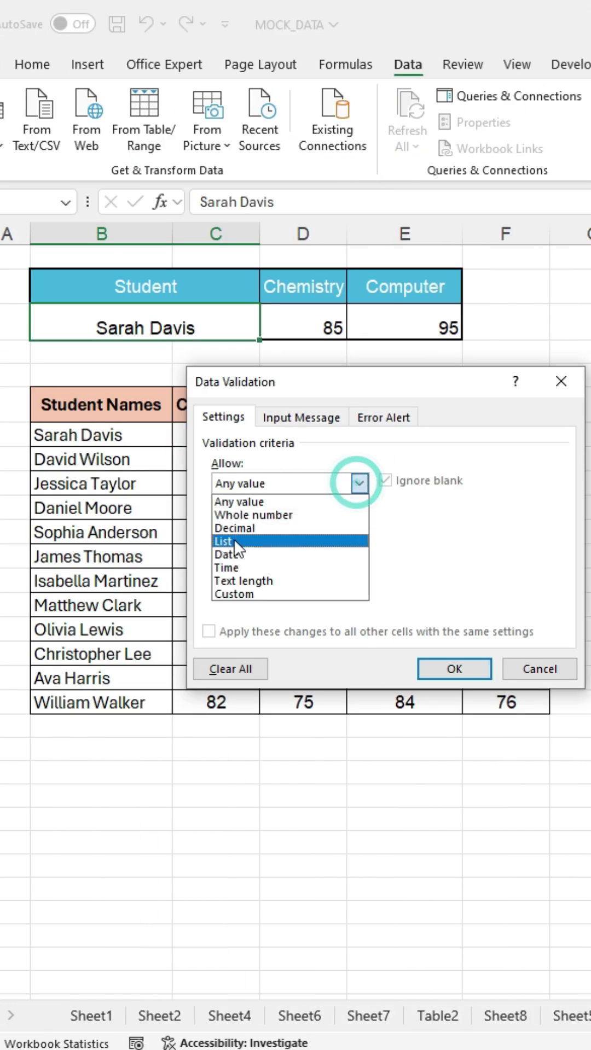
pyautogui.click(235, 538)
pyautogui.click(250, 565)
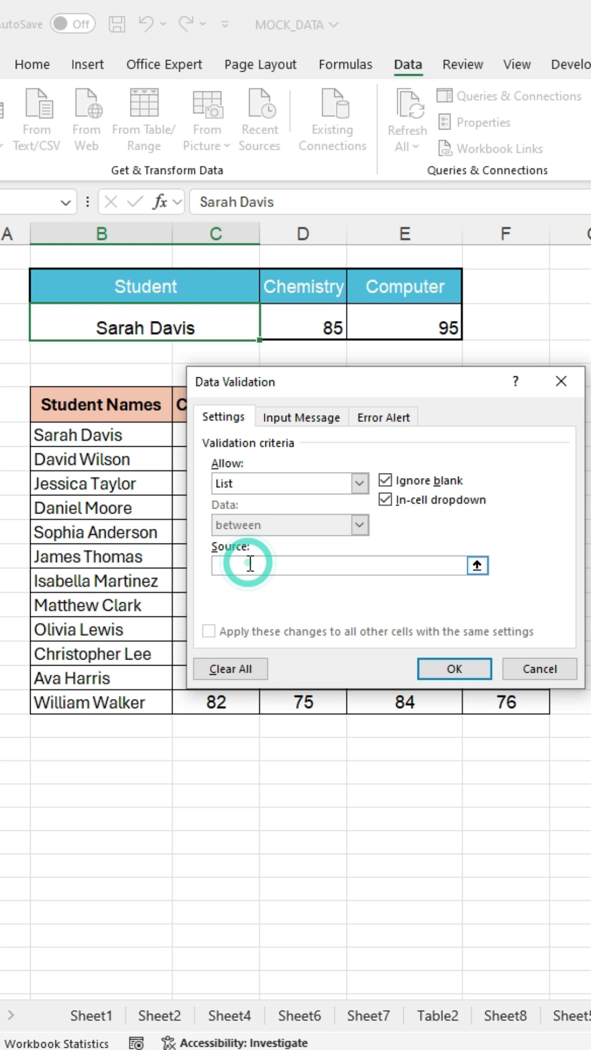
pyautogui.moveTo(74, 435); pyautogui.dragTo(82, 703)
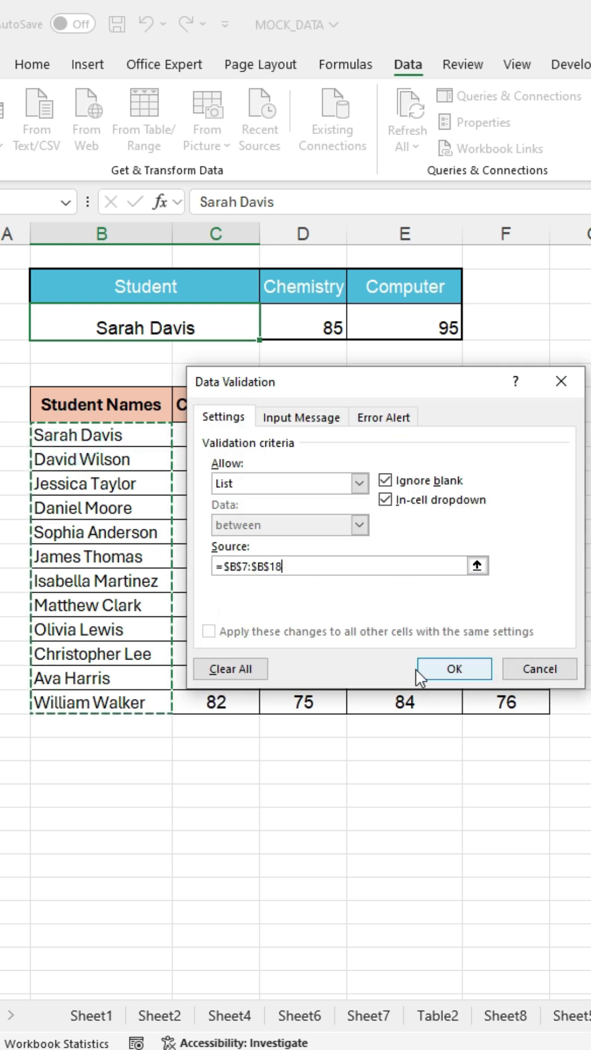
pyautogui.click(453, 668)
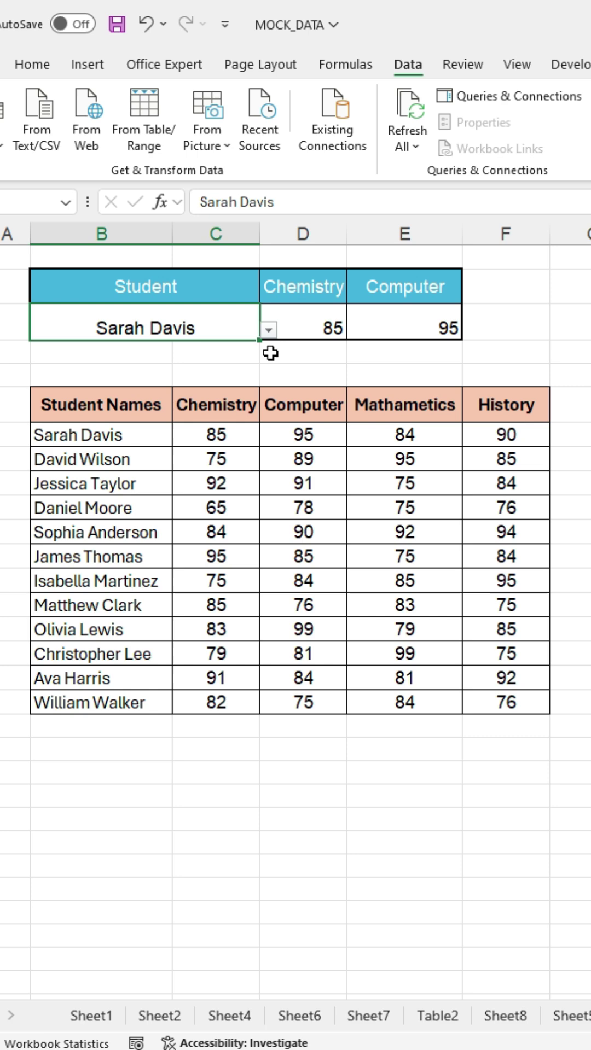
# - Test the dropdown with Jessica Taylor, Matthew Clark, William Walker and Daniel Moore, watching the scores update
pyautogui.click(269, 329)
pyautogui.click(108, 384)
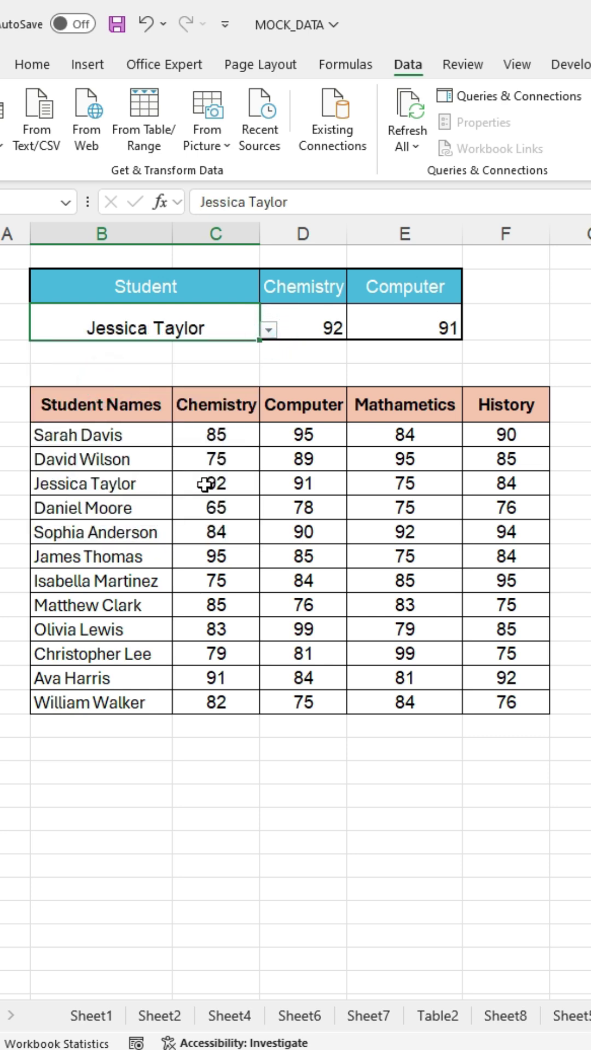
pyautogui.click(268, 329)
pyautogui.click(82, 508)
pyautogui.click(270, 329)
pyautogui.click(87, 530)
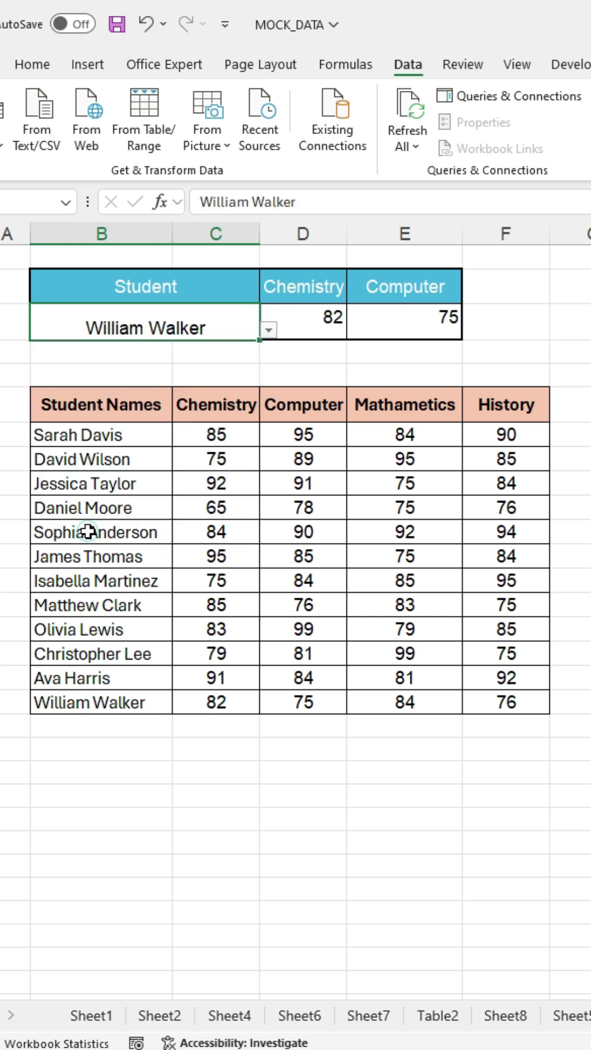
pyautogui.click(268, 329)
pyautogui.click(179, 403)
pyautogui.click(270, 328)
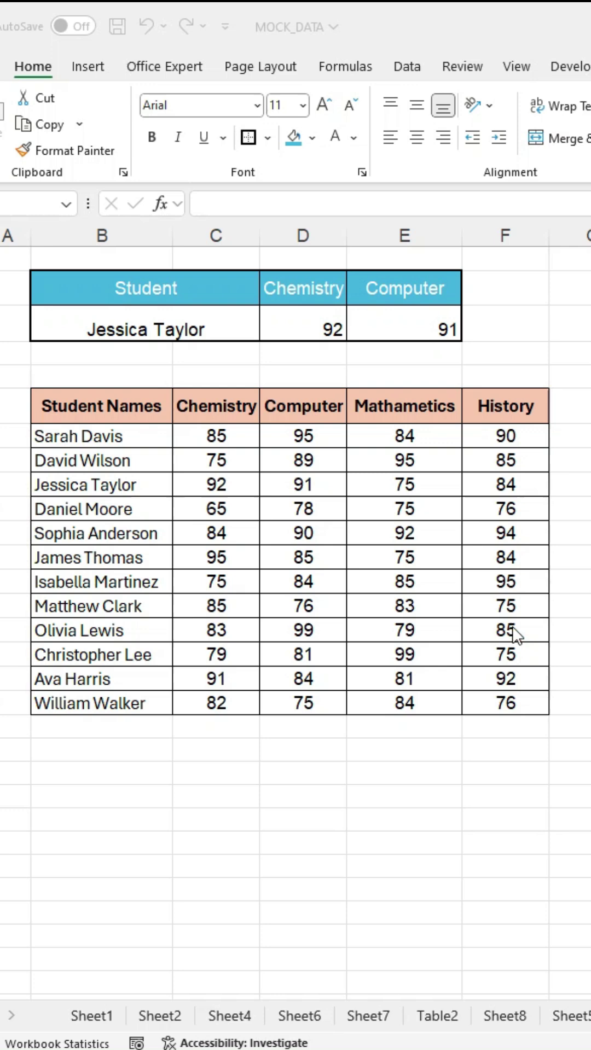
# - Select the score table B7:F18 and start a new conditional formatting rule
pyautogui.click(58, 436)
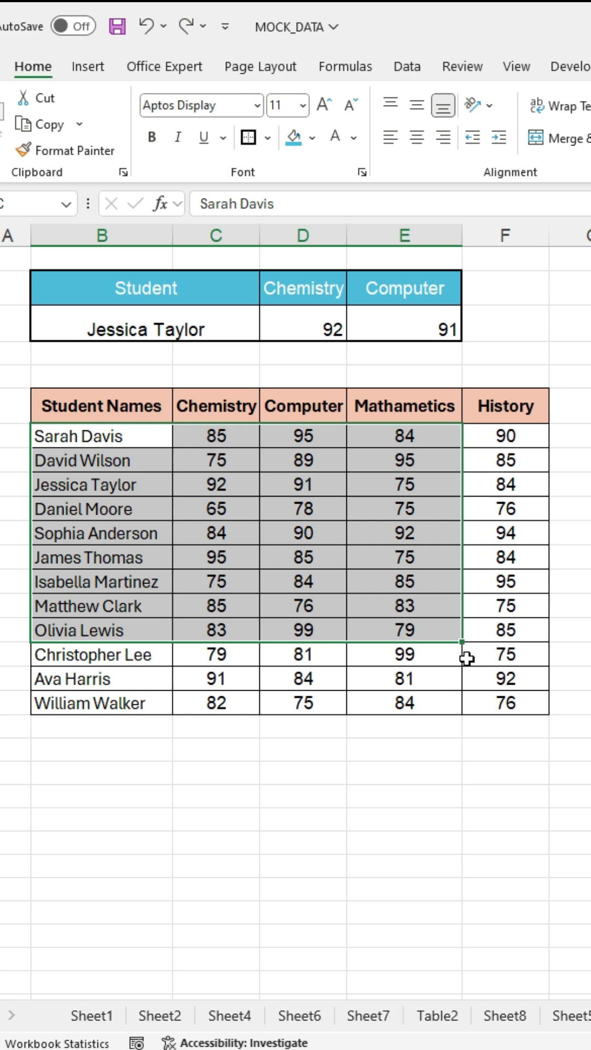
pyautogui.moveTo(57, 436); pyautogui.dragTo(485, 707)
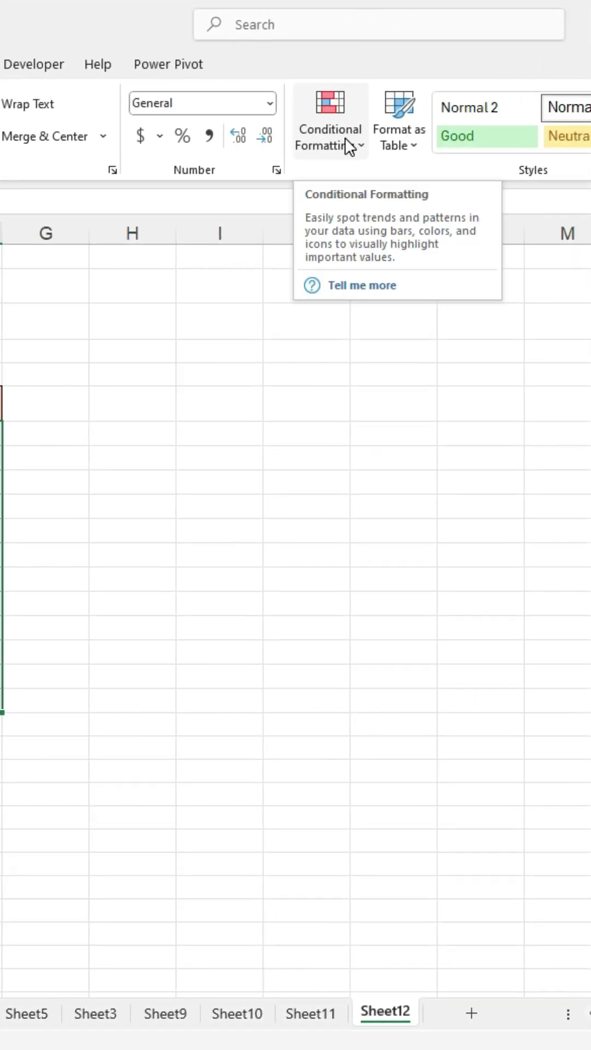
pyautogui.click(346, 140)
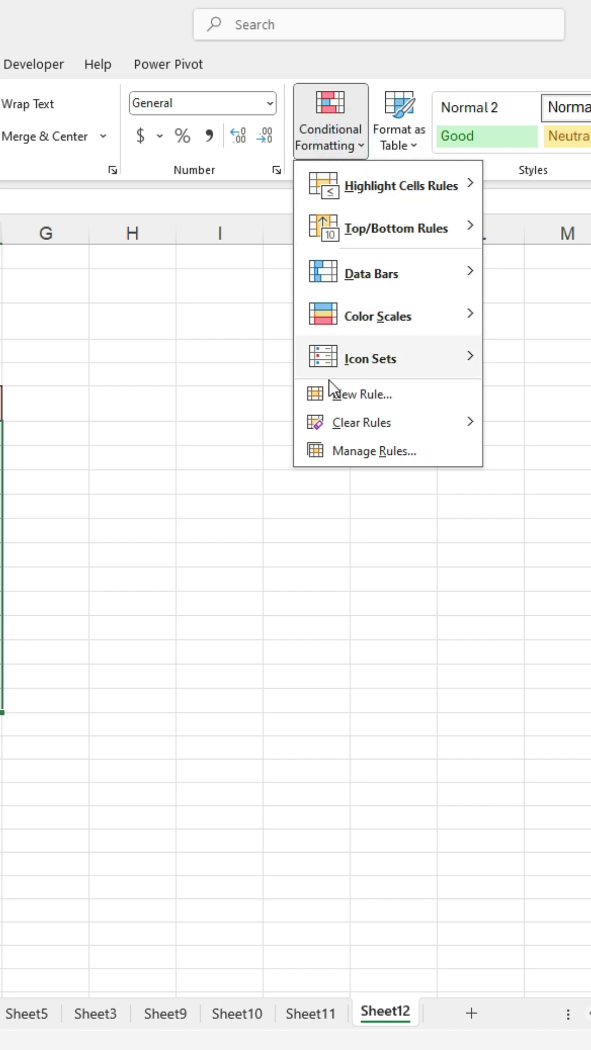
pyautogui.click(353, 396)
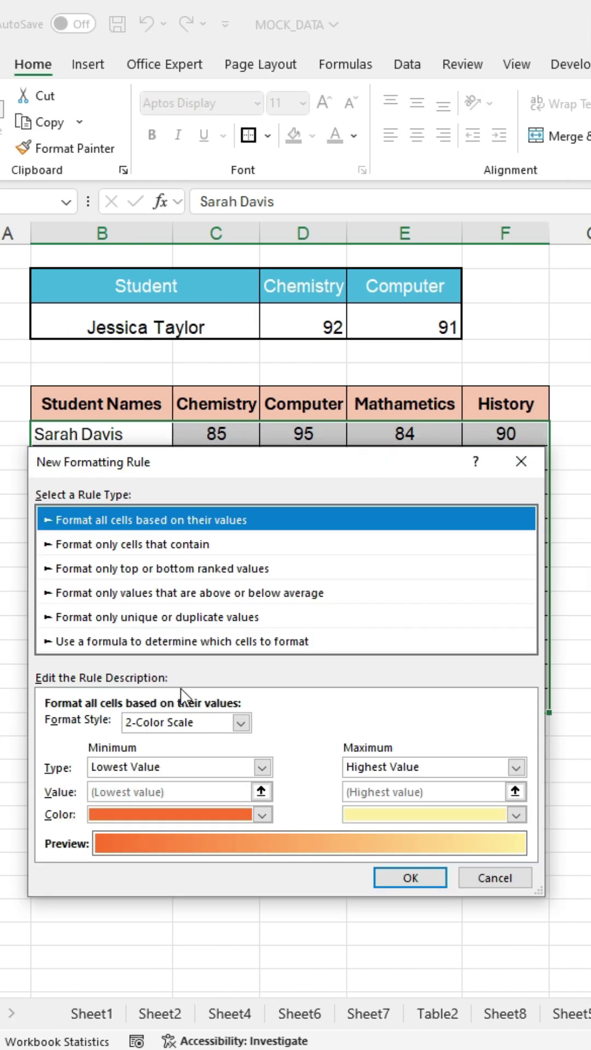
# - Make the rule formula-based with =$D$3=$C7, unlocking the row reference on C7
pyautogui.click(176, 642)
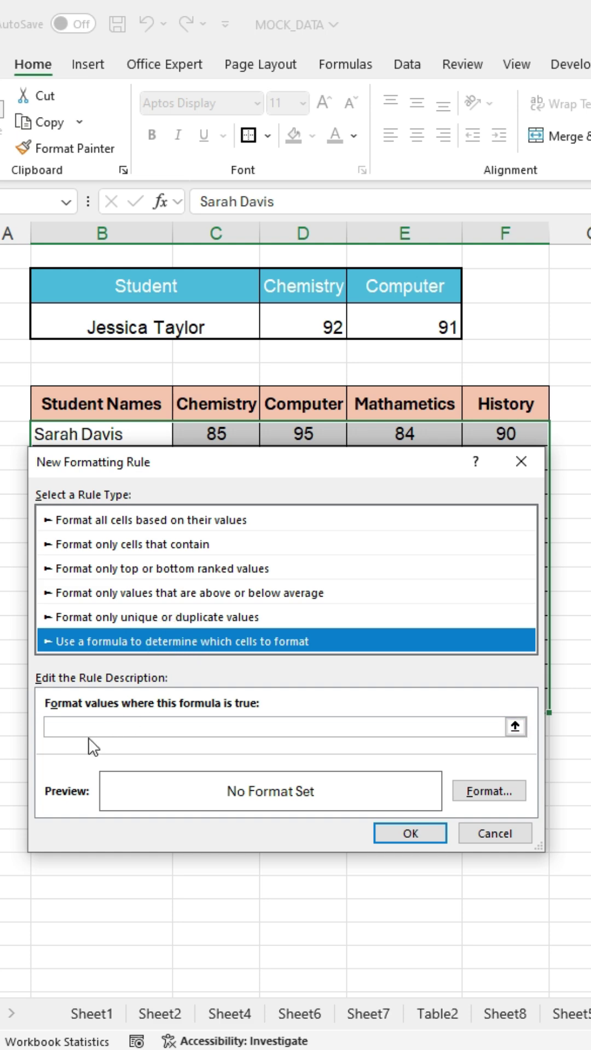
pyautogui.click(95, 726)
pyautogui.write('=')
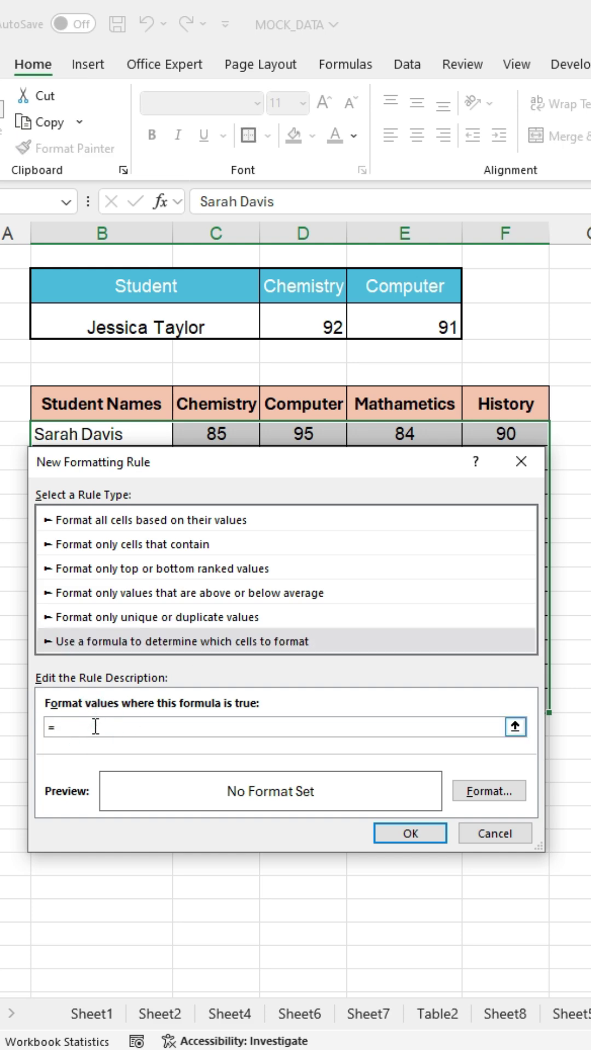
pyautogui.click(307, 323)
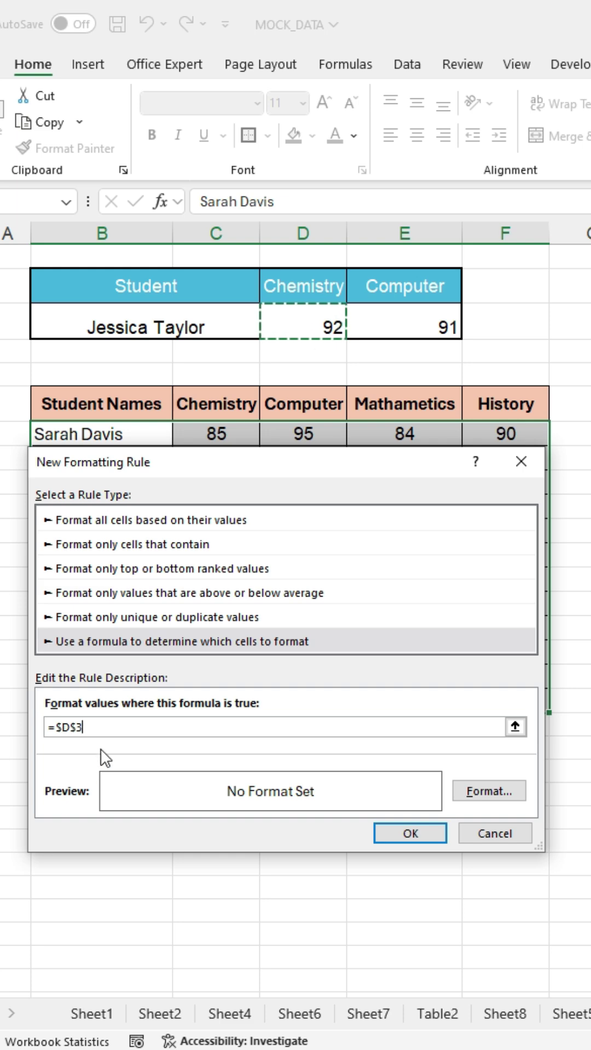
pyautogui.write('=')
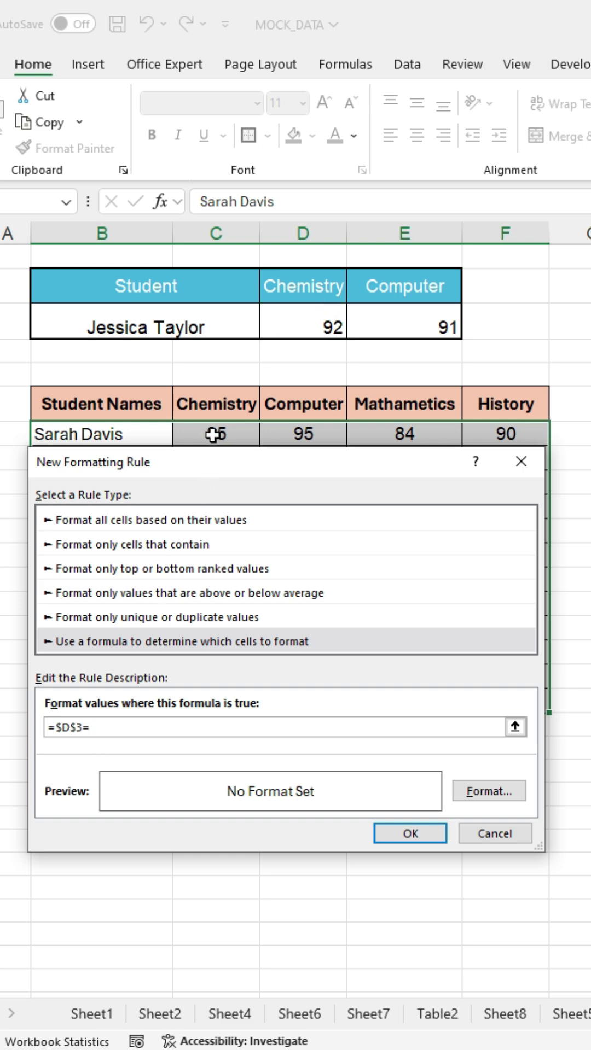
pyautogui.click(213, 435)
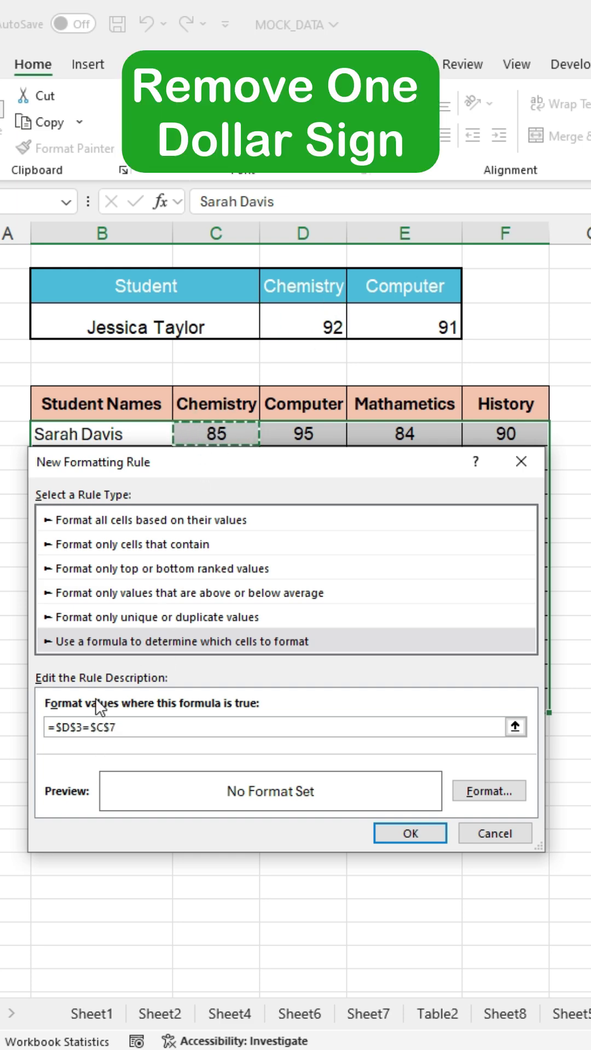
pyautogui.click(112, 728)
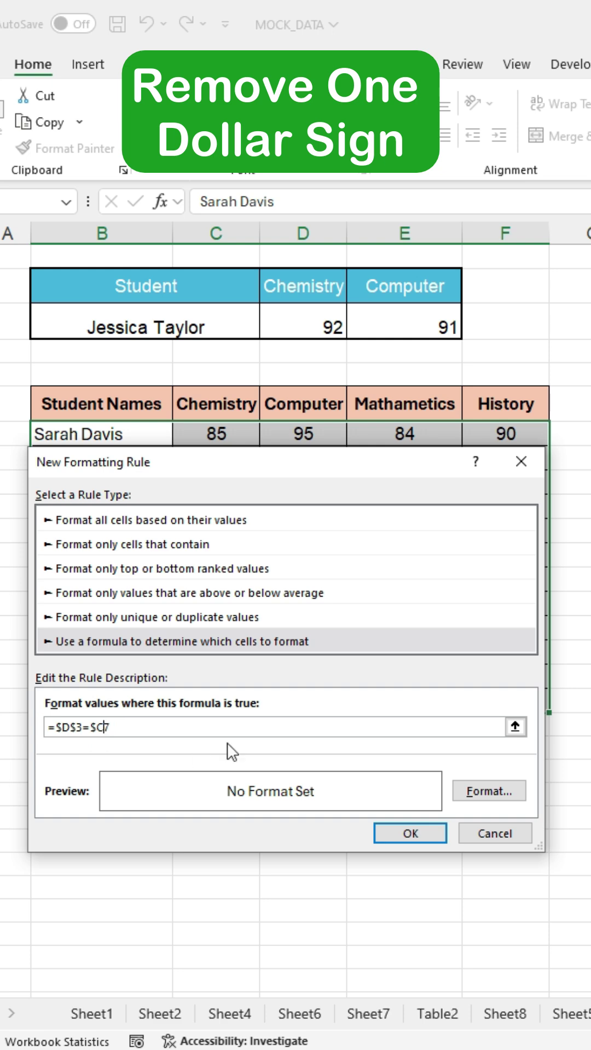
pyautogui.click(466, 792)
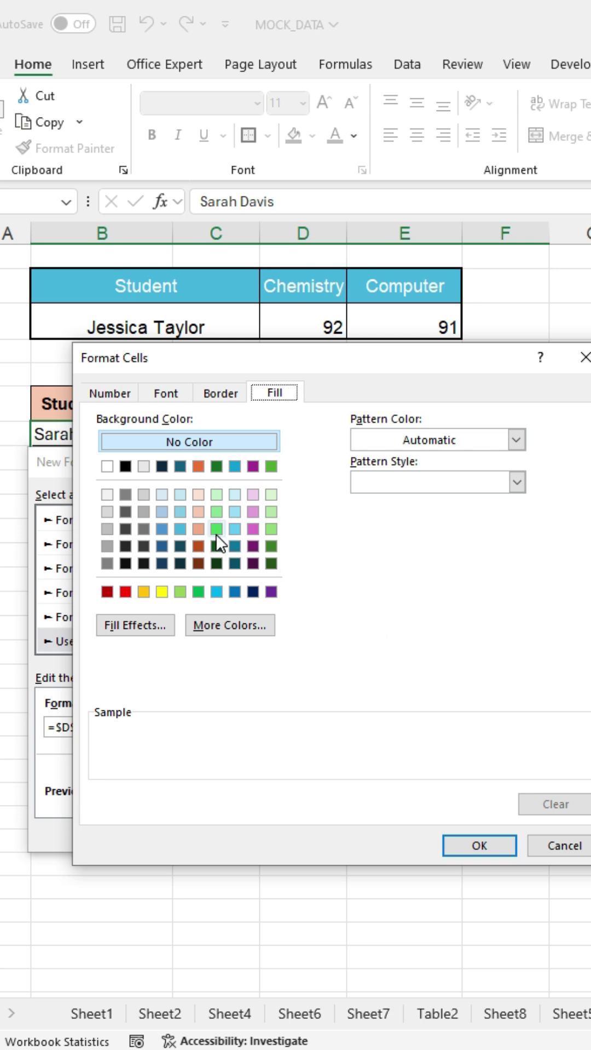
pyautogui.click(216, 516)
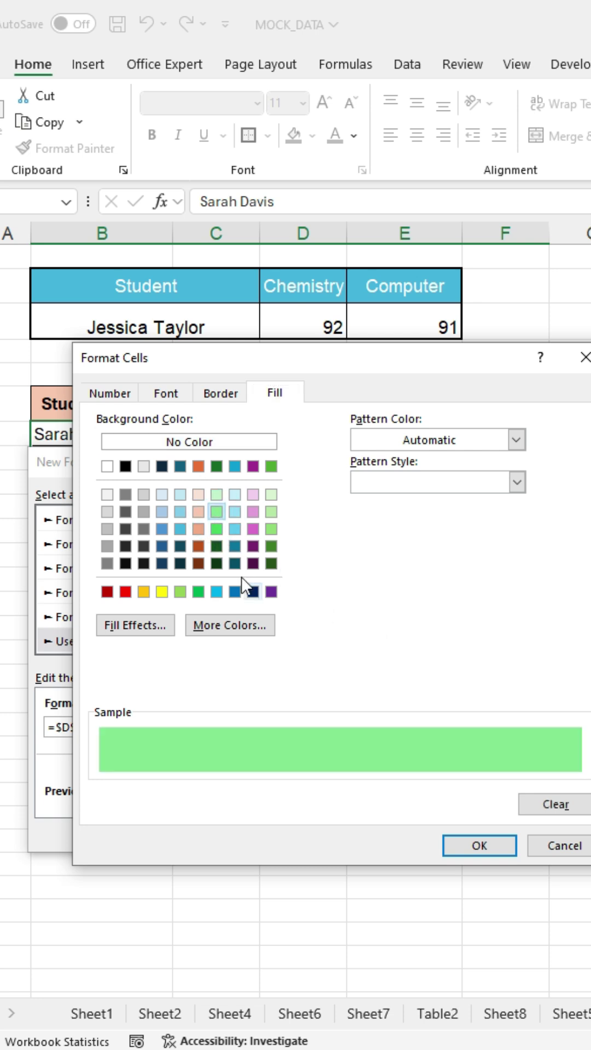
pyautogui.click(497, 850)
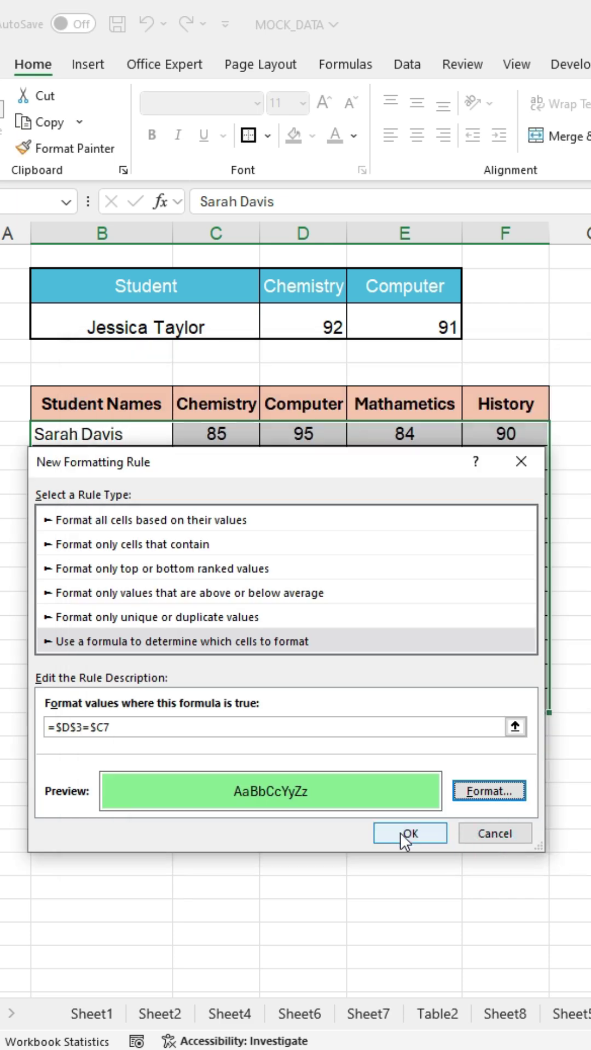
pyautogui.click(401, 832)
pyautogui.click(255, 633)
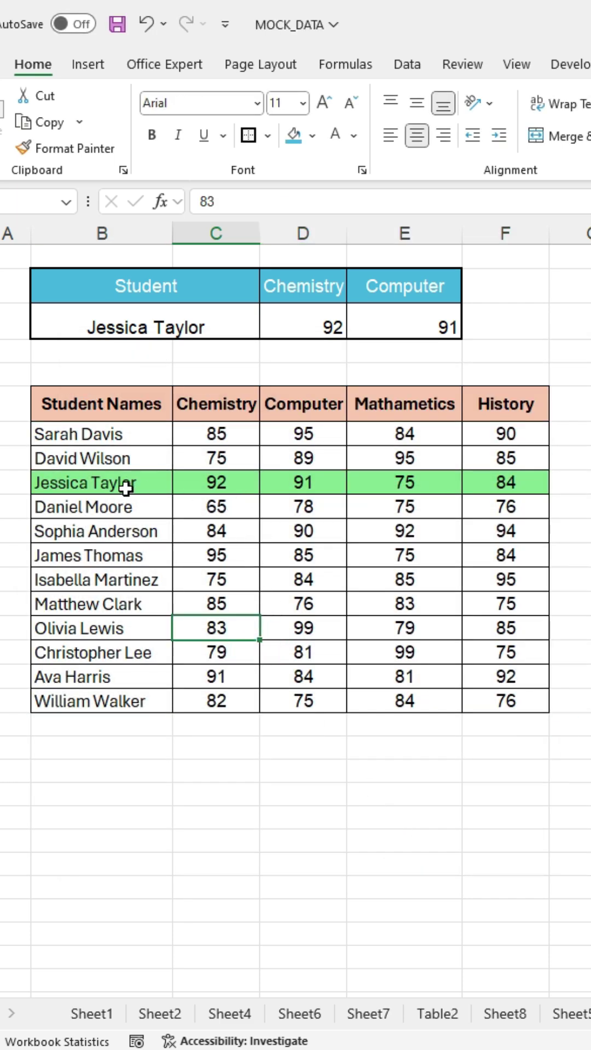
# - Pick Sarah Davis, Sophia Anderson, Ava Harris, Isabella Martinez, Sophia Anderson and Jessica Taylor to watch the green row move
pyautogui.click(270, 328)
pyautogui.click(166, 351)
pyautogui.click(272, 328)
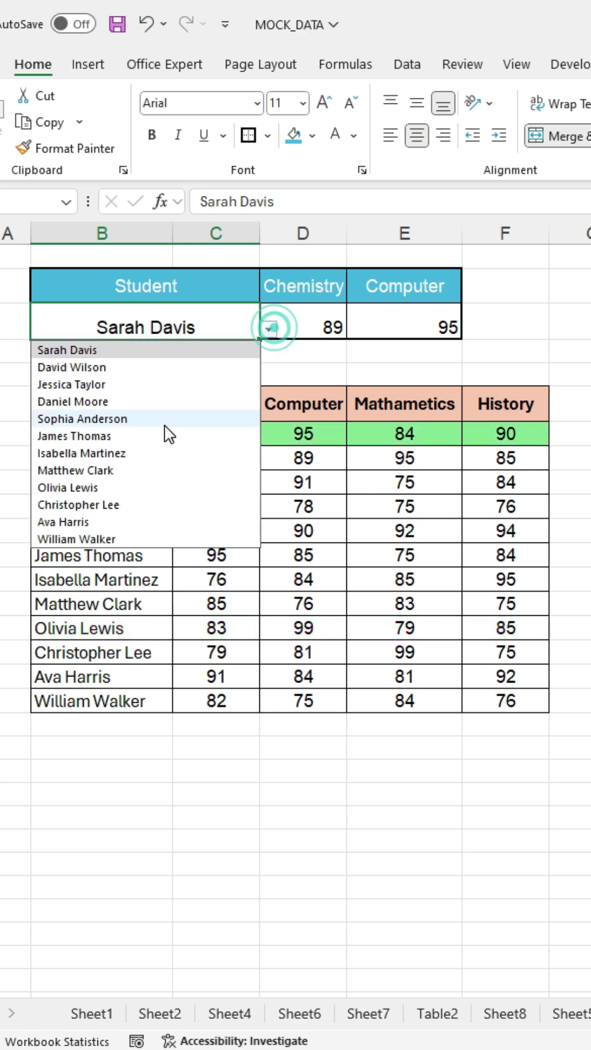
pyautogui.click(166, 422)
pyautogui.click(270, 329)
pyautogui.click(129, 521)
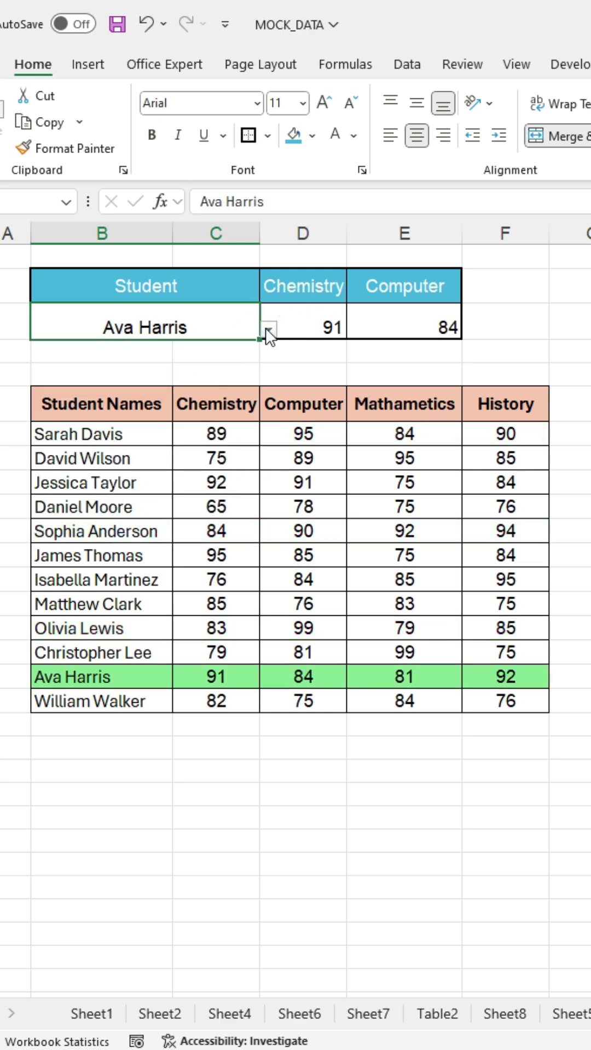
pyautogui.click(270, 329)
pyautogui.click(83, 454)
pyautogui.click(270, 329)
pyautogui.click(82, 418)
pyautogui.click(269, 329)
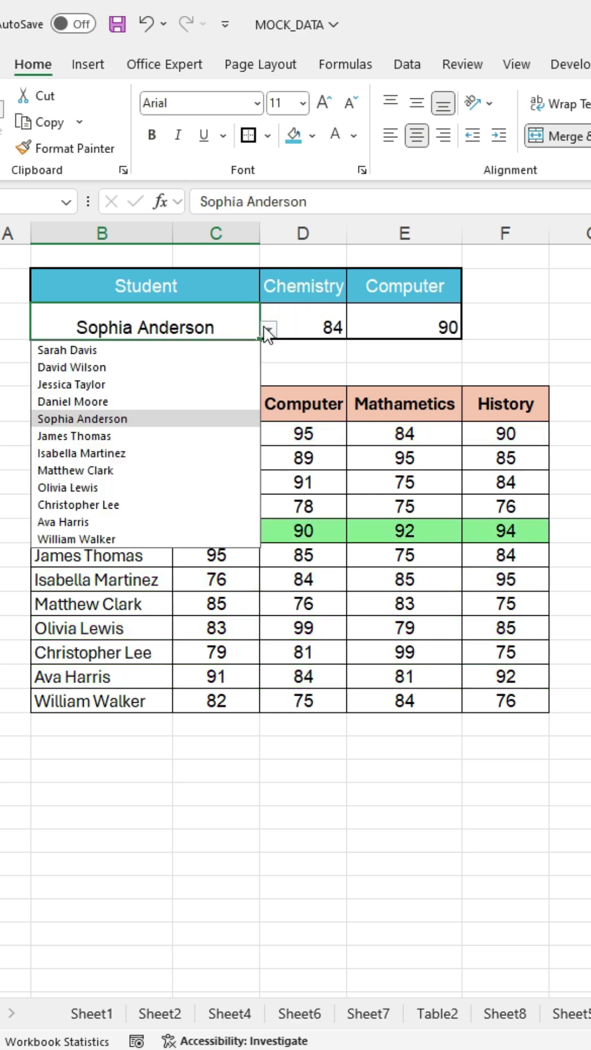
pyautogui.click(164, 384)
pyautogui.click(270, 329)
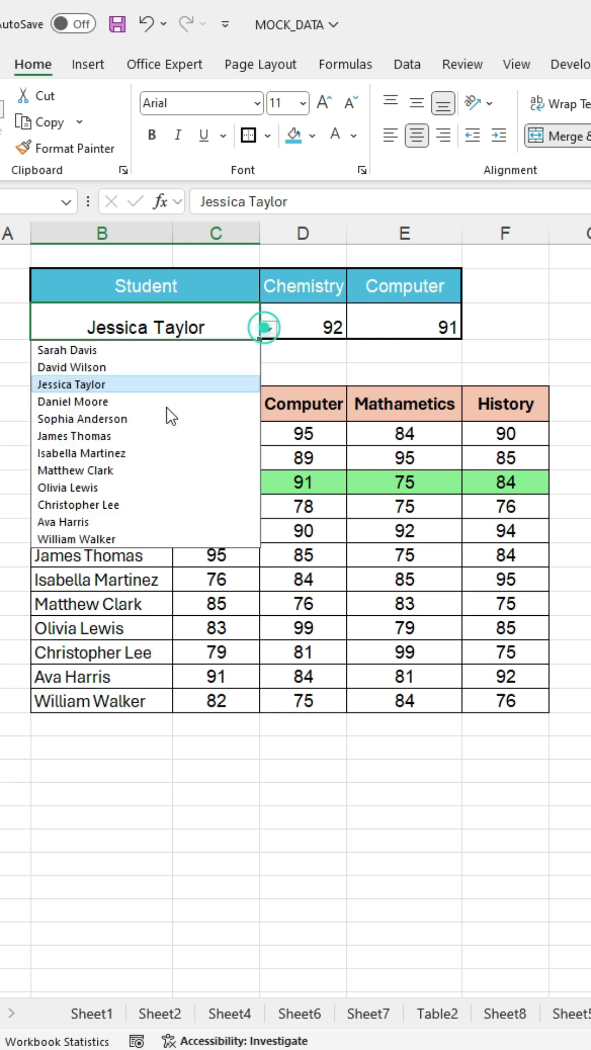
pyautogui.click(133, 506)
pyautogui.click(270, 329)
pyautogui.click(176, 352)
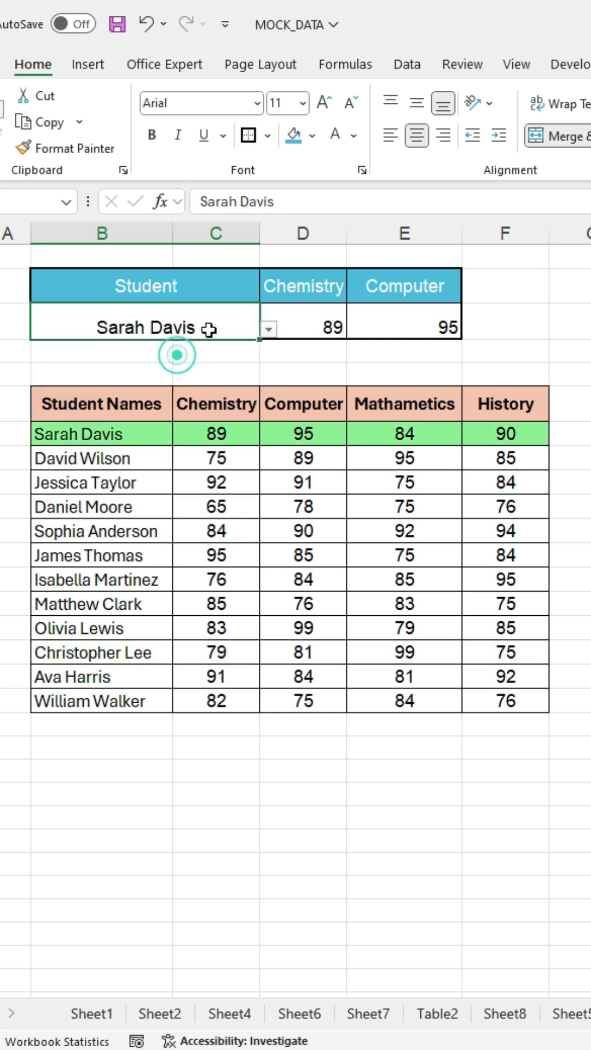
pyautogui.click(270, 328)
pyautogui.click(123, 450)
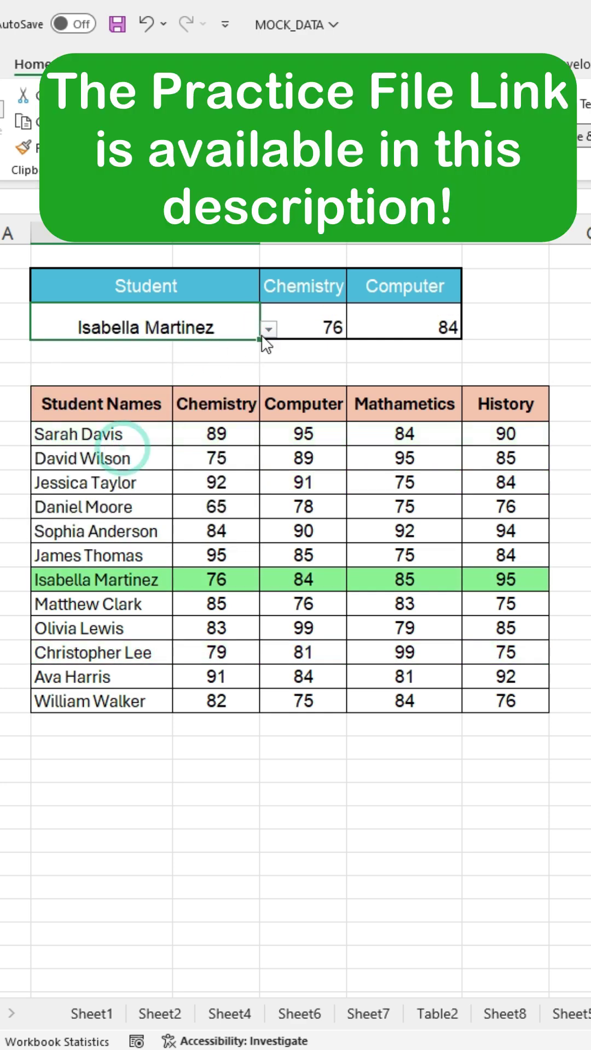
pyautogui.click(270, 329)
pyautogui.click(176, 422)
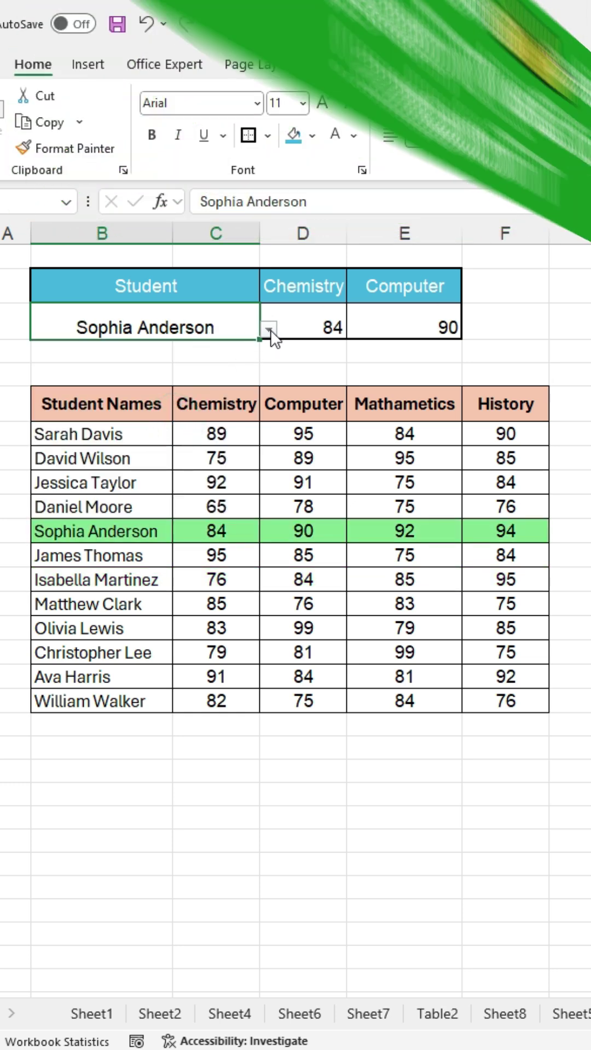
pyautogui.click(270, 330)
pyautogui.click(161, 502)
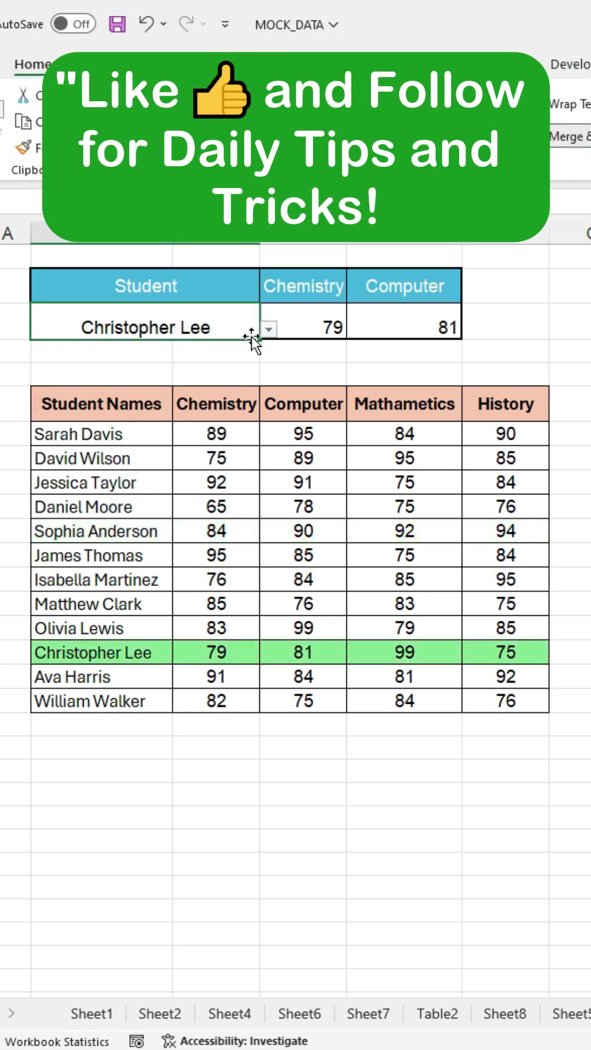
pyautogui.click(270, 330)
pyautogui.click(123, 367)
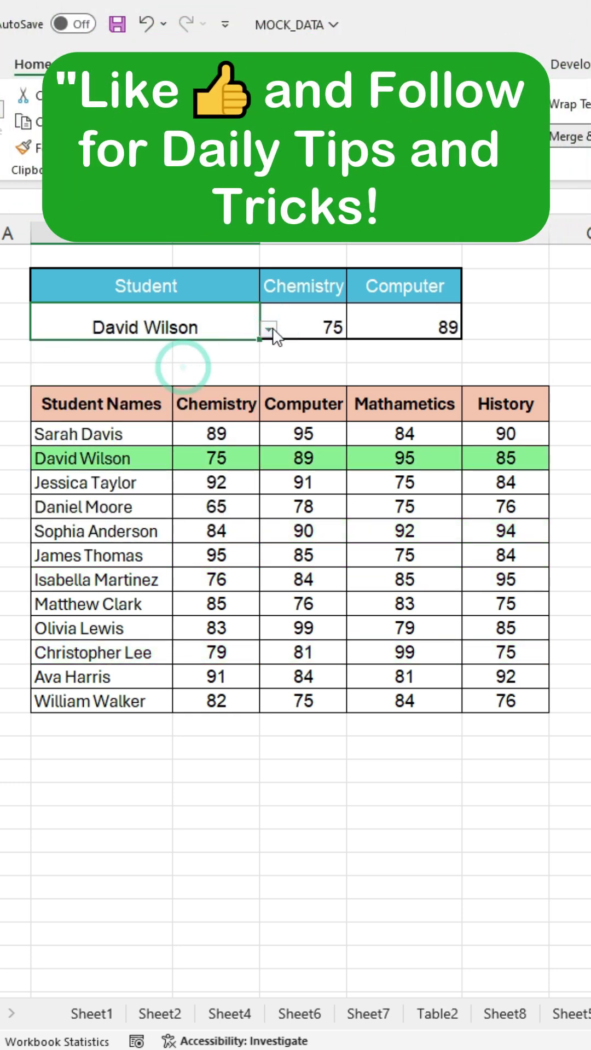